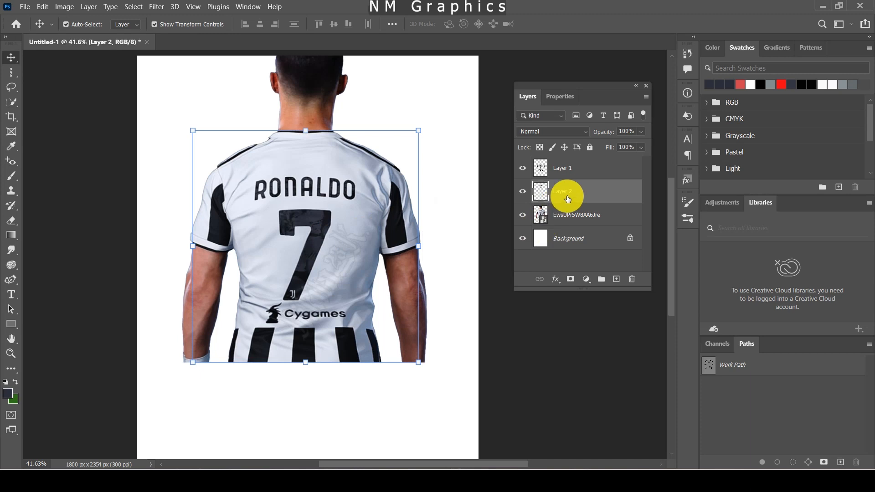
- Merge Layer 2 and Layer 1, the shirt detail cut-outs, into a single layer
left_click(578, 168, "ctrl")
right_click(578, 168)
left_click(609, 341)
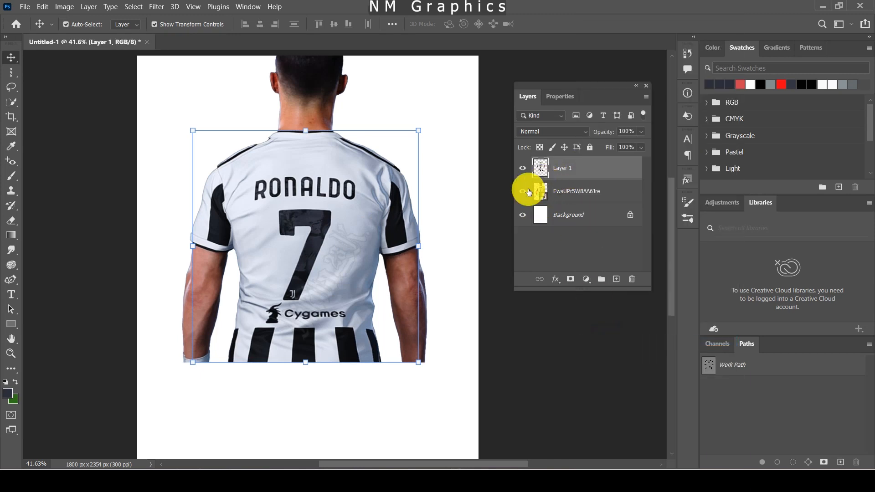
left_click(521, 192)
left_click(524, 192)
- Add a red Outer Glow to the merged shirt detail layer with spread 100%, size 7 px and range 1%
right_click(545, 167)
left_click(565, 170)
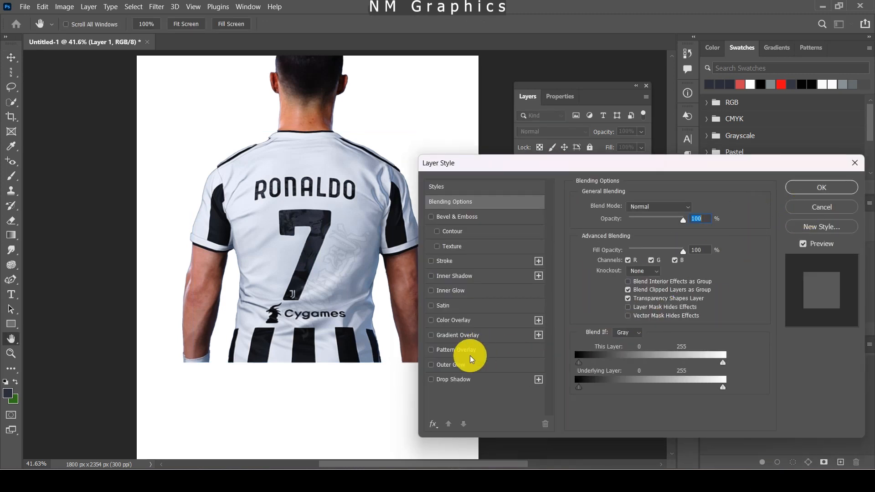
left_click(456, 365)
left_click_drag(655, 296, 676, 295)
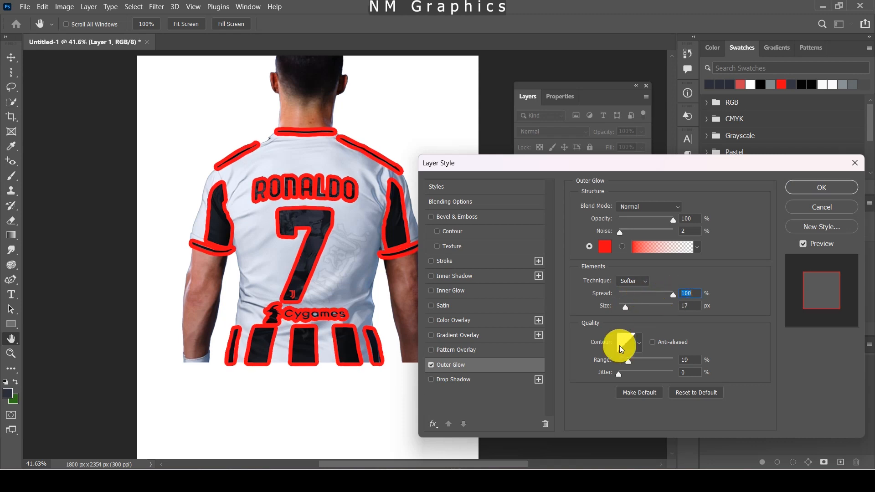
left_click(625, 312)
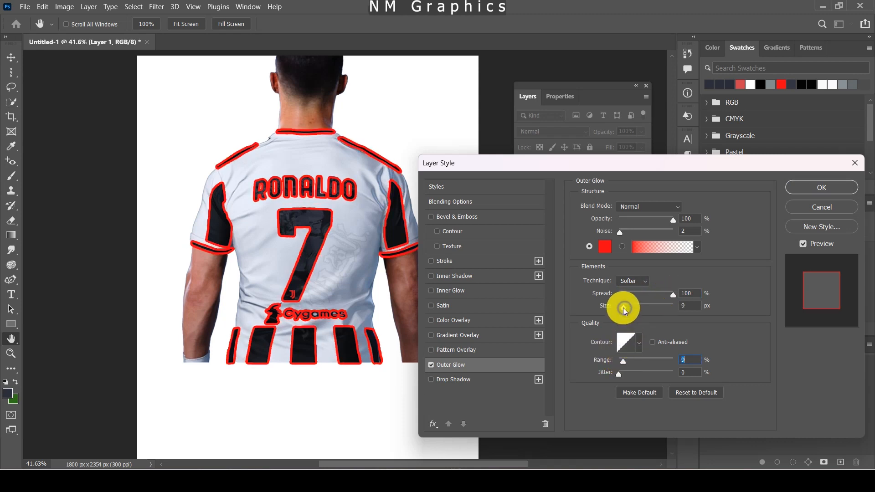
left_click_drag(627, 311, 624, 310)
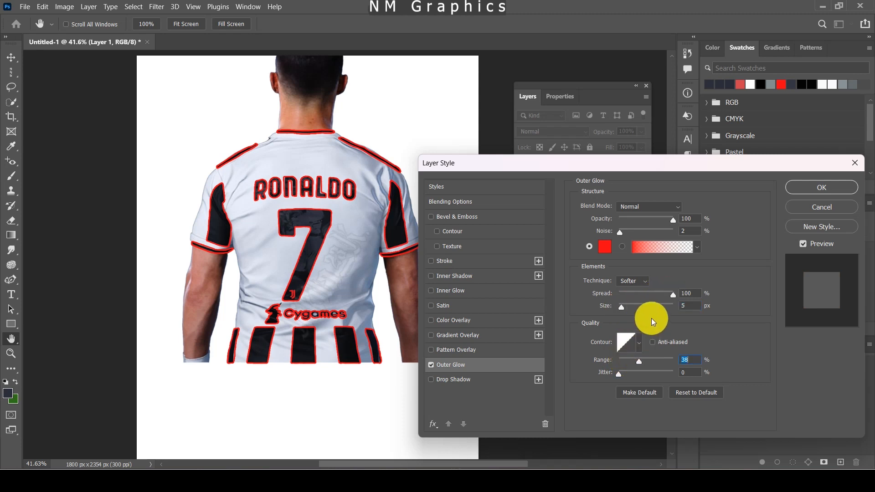
left_click_drag(668, 298, 676, 308)
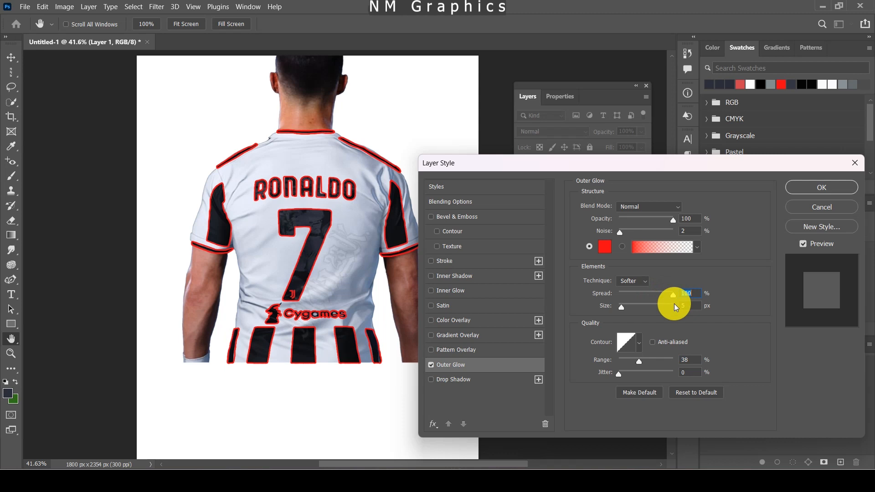
left_click(672, 221)
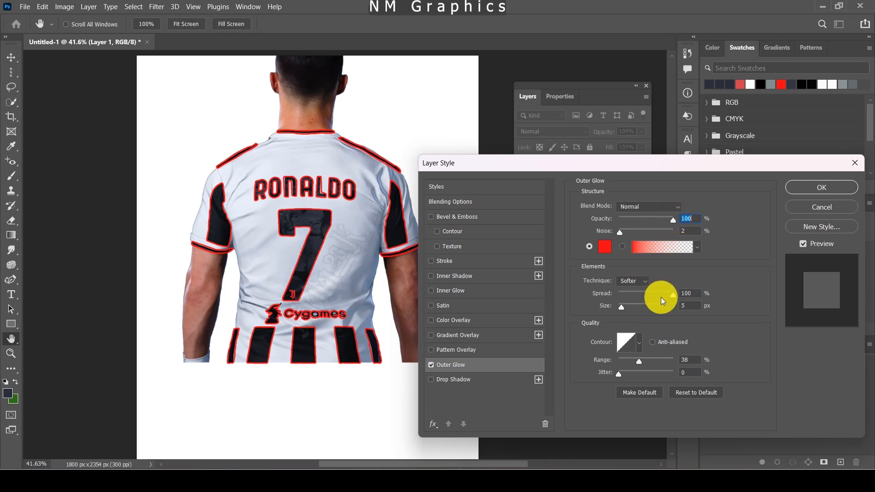
left_click_drag(666, 363, 624, 311)
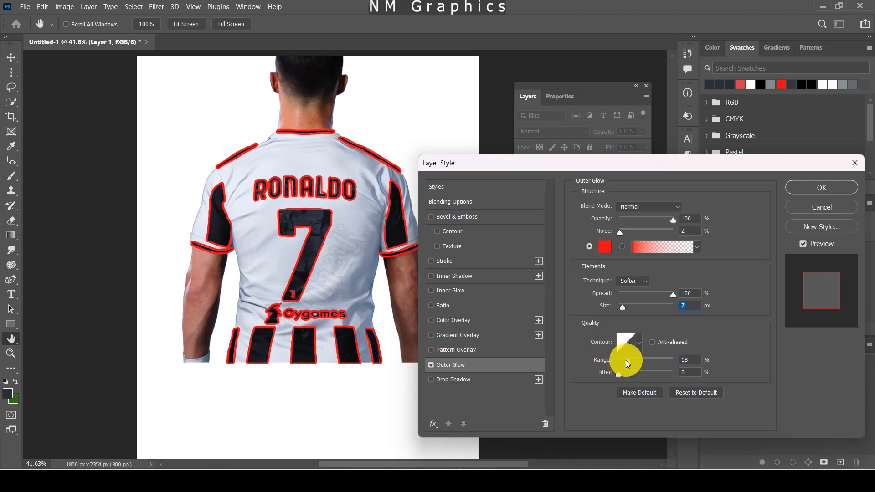
left_click(648, 362)
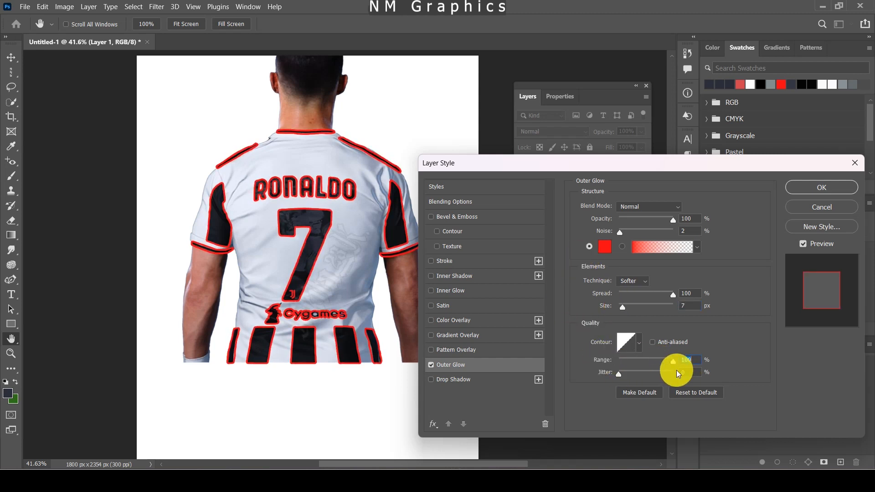
left_click_drag(650, 360, 618, 371)
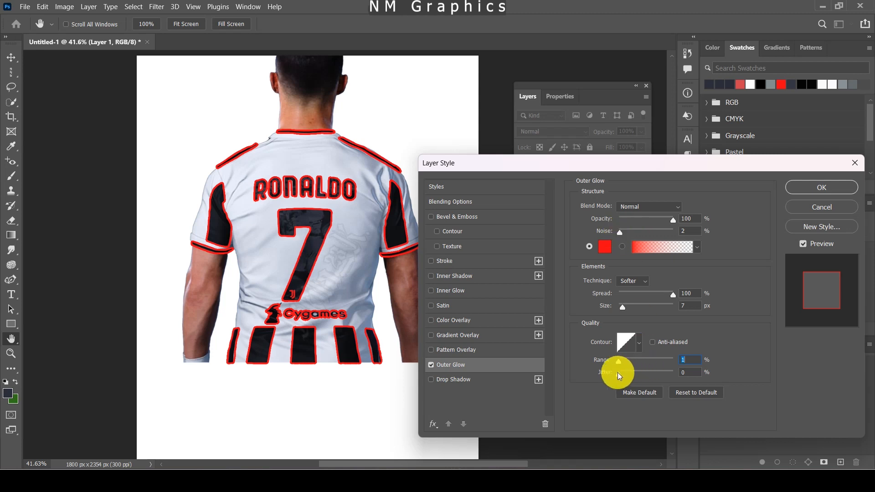
- Add a black 250 px inside Stroke at 100% opacity to the shirt details and apply the layer style
left_click(463, 263)
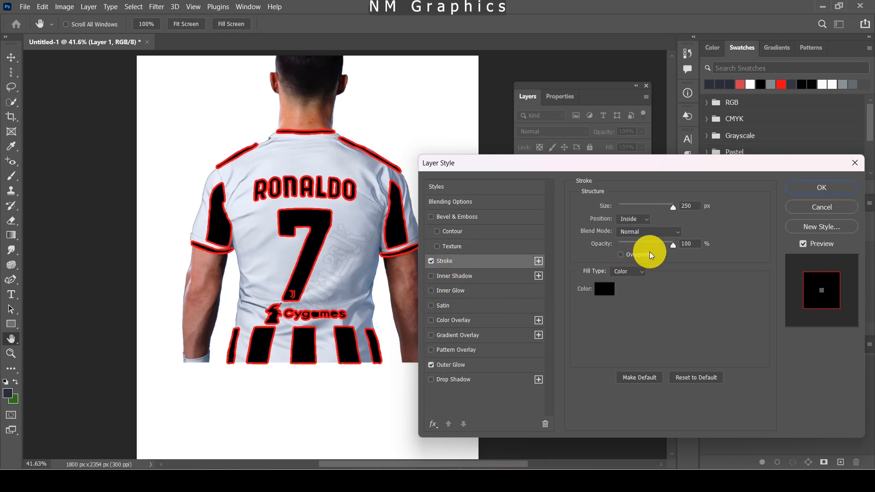
left_click(681, 246)
left_click(640, 219)
left_click(816, 192)
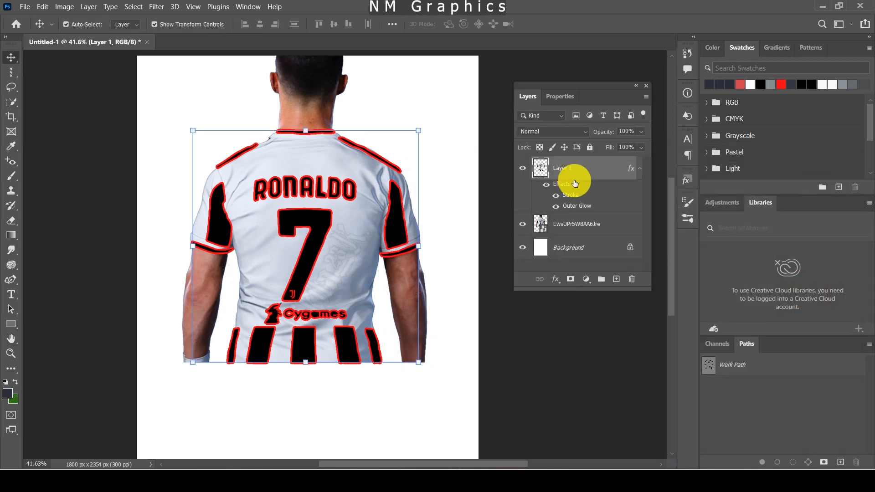
- Add a Hue/Saturation adjustment directly above the player photo layer with lightness -86
left_click(578, 224)
left_click(586, 279)
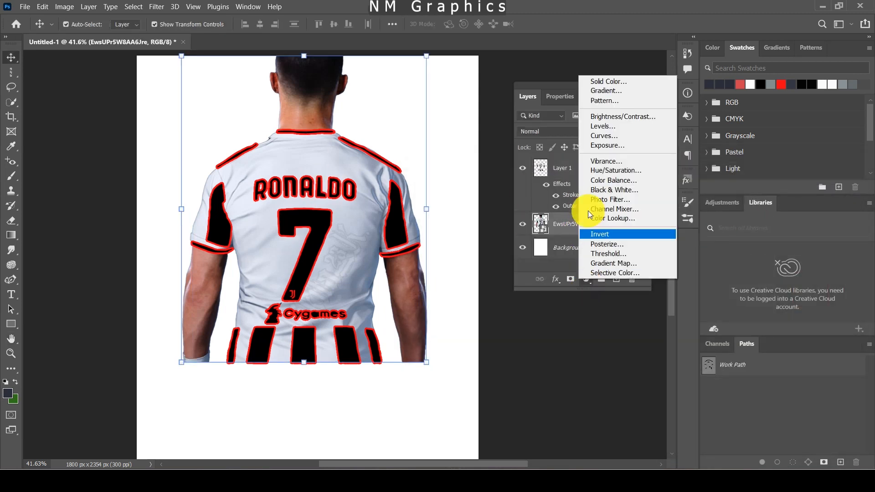
left_click(603, 173)
left_click_drag(580, 220, 529, 217)
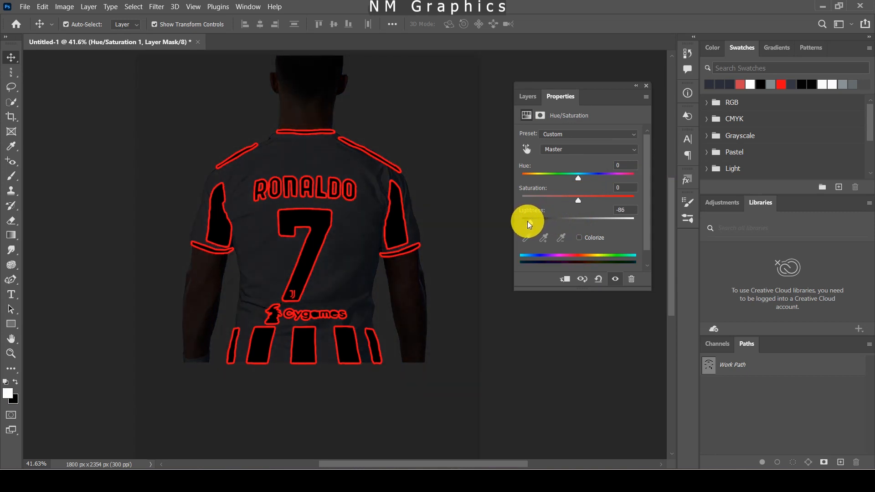
left_click(525, 97)
- Paint the Hue/Saturation mask black below the player with a soft brush of about 478 px to remove the darkening there
scroll(272, 338, "down", 1)
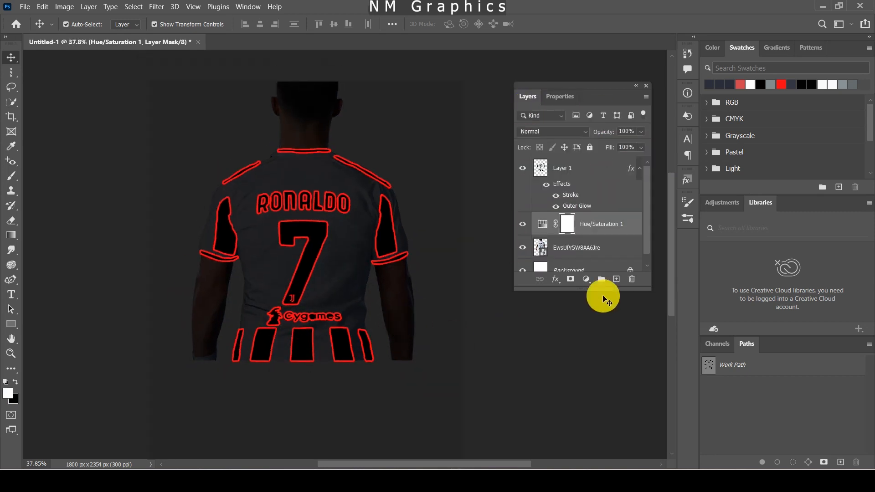
left_click_drag(670, 251, 678, 274)
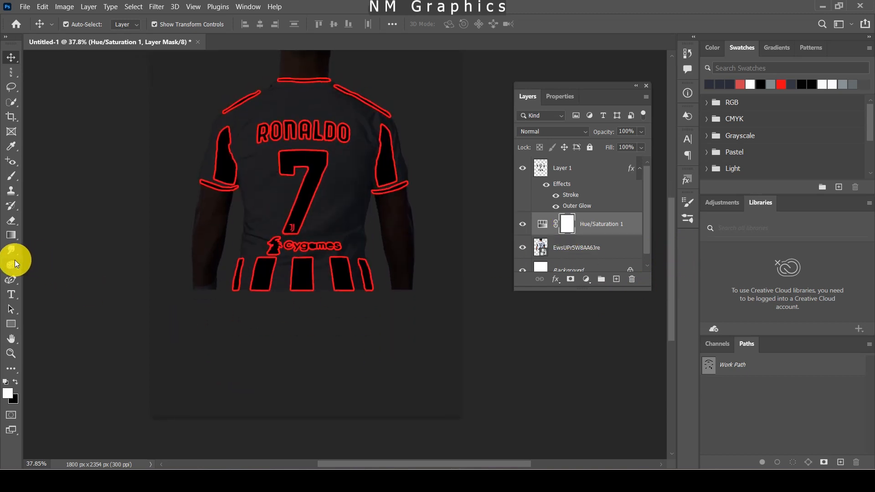
left_click(11, 184)
left_click_drag(251, 358, 309, 370)
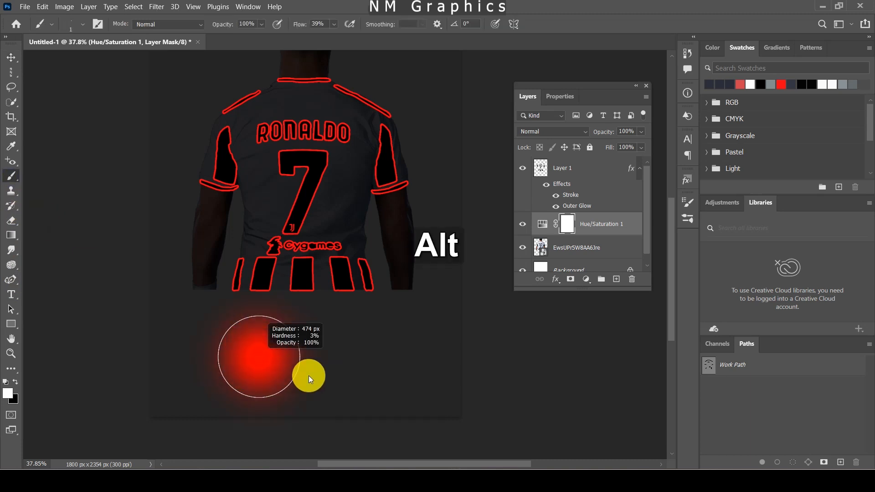
left_click(16, 382)
mouse_move(255, 365)
left_mouse_down()
mouse_move(157, 371)
mouse_move(133, 399)
mouse_move(234, 410)
mouse_move(287, 377)
mouse_move(415, 365)
mouse_move(205, 348)
mouse_move(490, 340)
mouse_move(132, 345)
mouse_move(521, 348)
mouse_move(597, 248)
mouse_move(578, 252)
left_mouse_up()
- Add a linear gradient fill layer directly above the Background and open its starting colour stop for editing
left_click(557, 262)
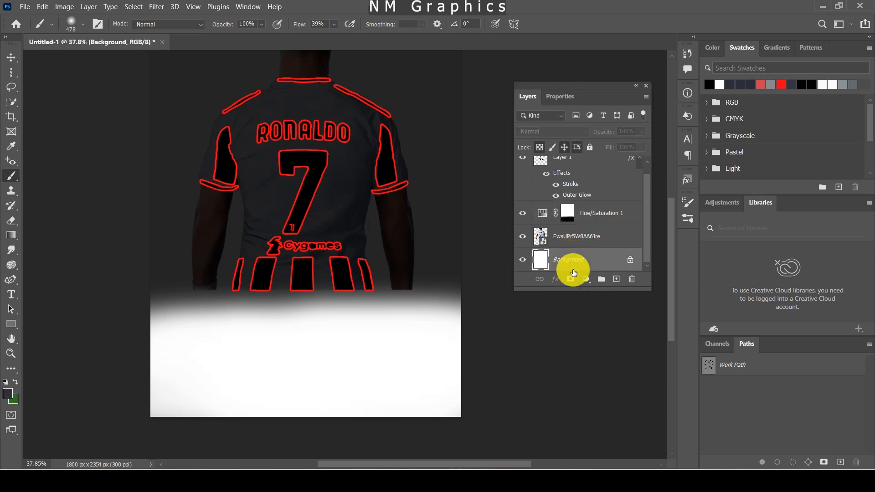
left_click(586, 279)
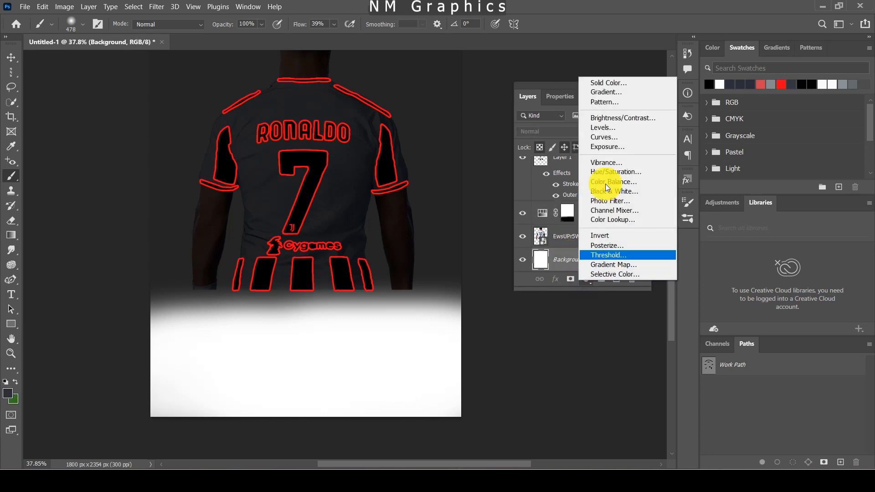
left_click(611, 94)
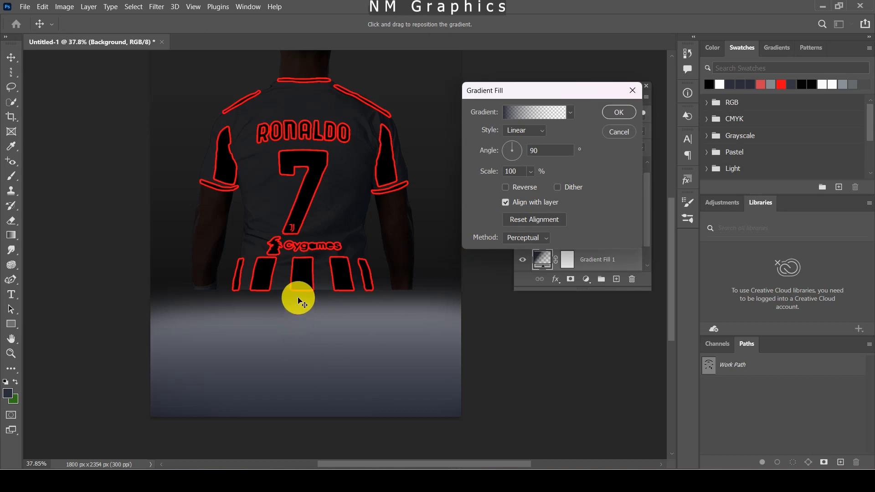
left_click(521, 114)
left_click(515, 261)
left_click(559, 314)
- Try dark blue-grey, red and yellow shades for the gradient's starting colour stop
mouse_move(586, 180)
left_mouse_down()
mouse_move(576, 122)
mouse_move(577, 245)
mouse_move(590, 219)
left_mouse_up()
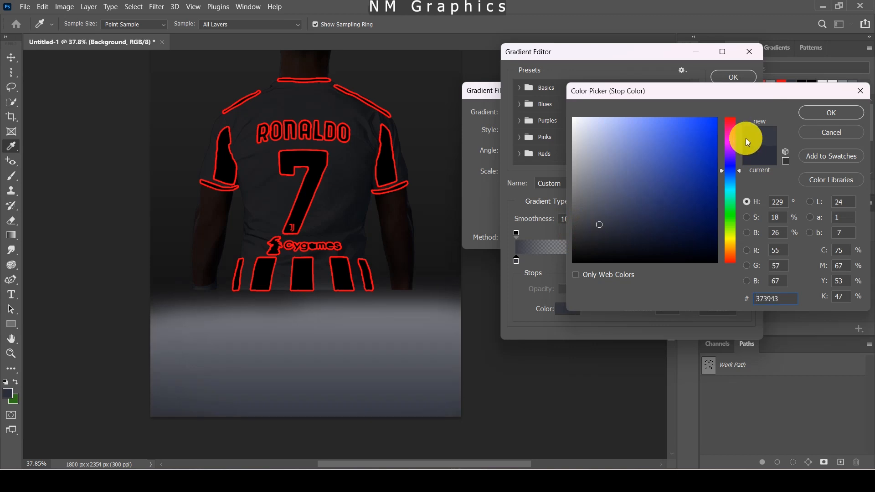
left_click(728, 131)
mouse_move(651, 174)
left_mouse_down()
mouse_move(682, 150)
mouse_move(676, 145)
left_mouse_up()
left_click_drag(680, 187, 710, 134)
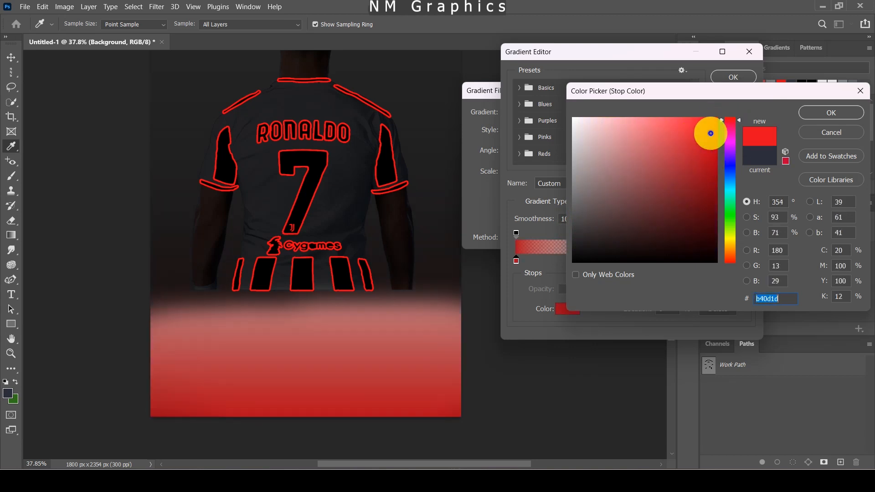
left_click(733, 243)
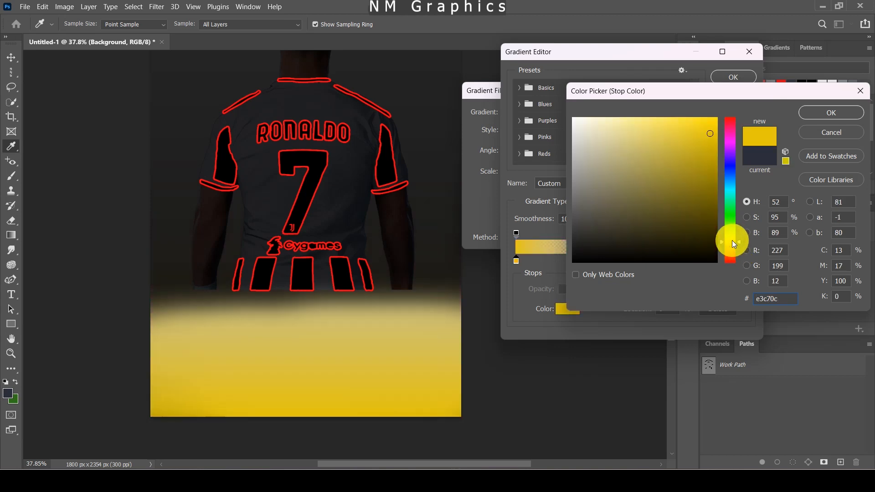
left_click_drag(693, 161, 655, 187)
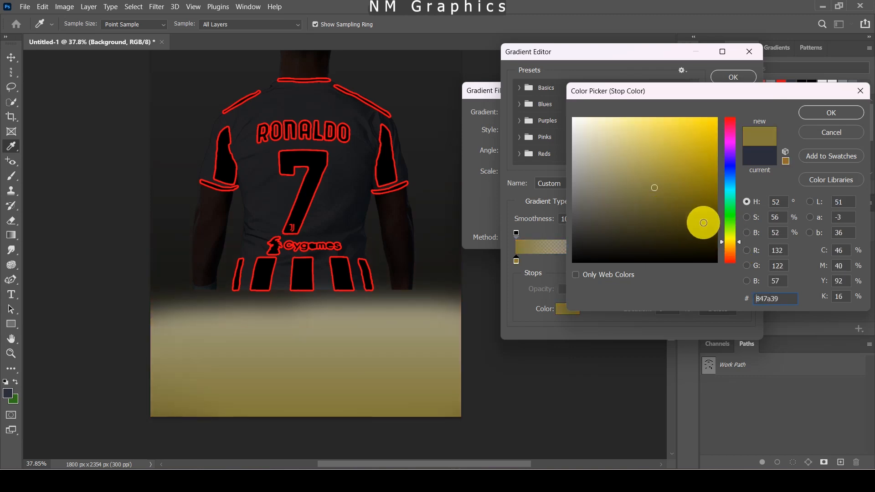
- Set the gradient's starting colour stop to grey 6b6d6b
left_click(732, 214)
mouse_move(732, 209)
left_mouse_down()
mouse_move(731, 201)
mouse_move(722, 221)
left_mouse_up()
mouse_move(616, 227)
left_mouse_down()
mouse_move(580, 191)
mouse_move(577, 202)
left_mouse_up()
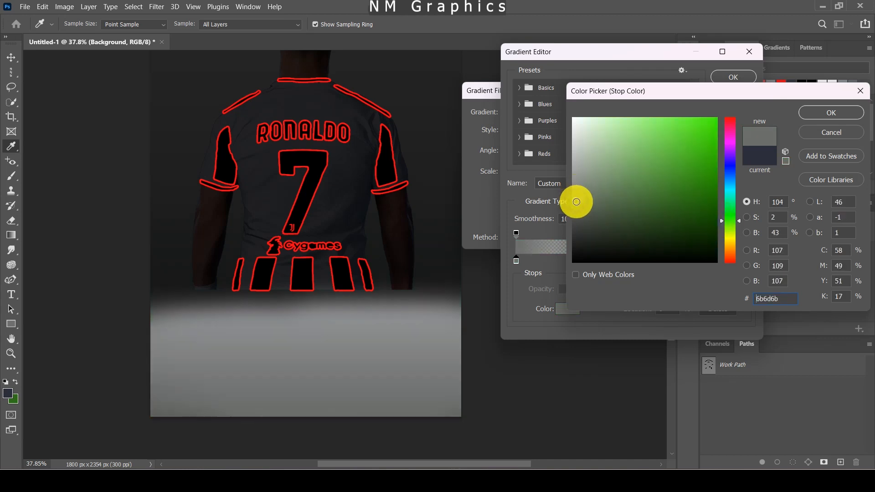
left_click(832, 113)
- Move the gradient's starting opacity stop to location 8% and apply the gradient fill
left_click_drag(524, 234, 537, 234)
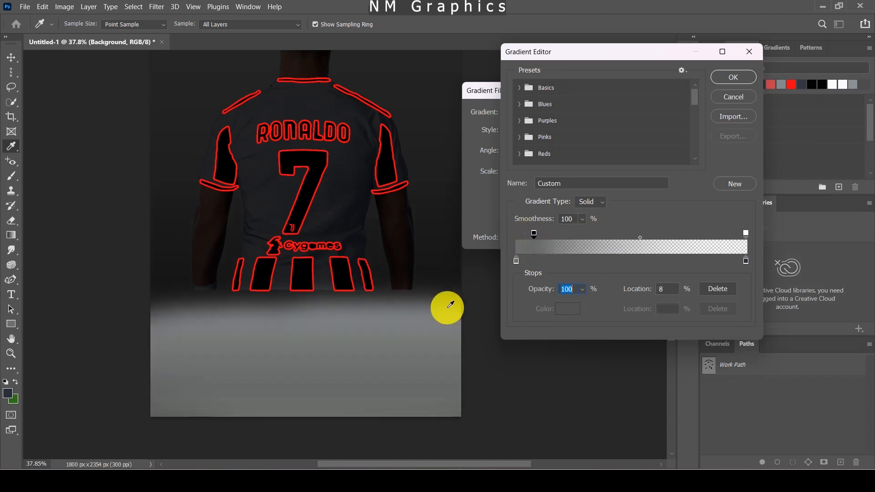
left_click(722, 80)
left_click(619, 112)
- Add a layer mask to the player photo layer EwsUPr5W8AA6Jre for brushing
key("b")
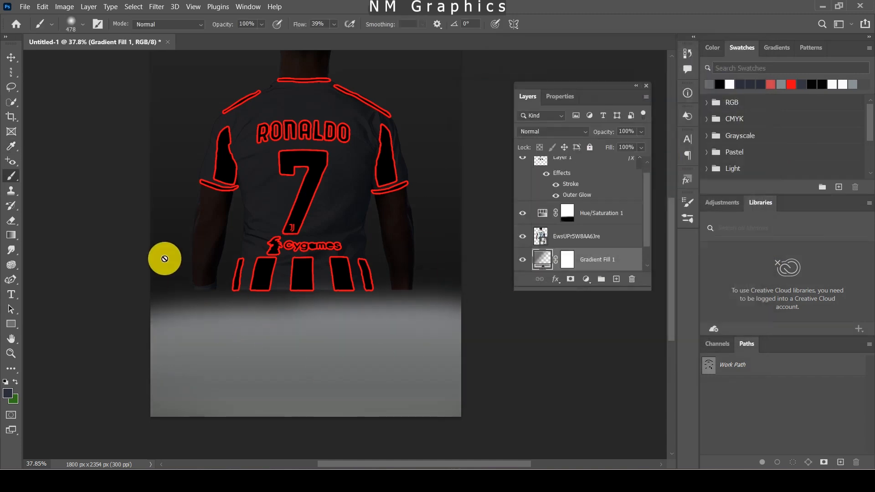
left_click(569, 245)
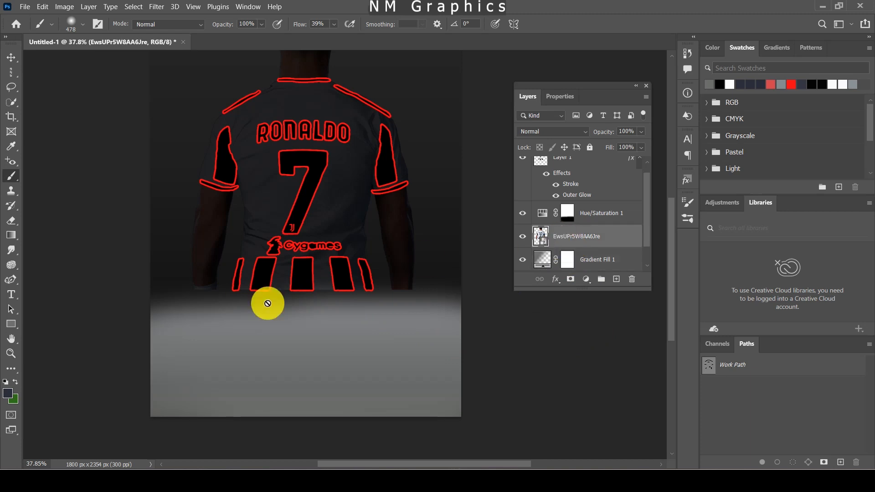
left_click(566, 282)
- Fade the photo's lower edge under the left arm and shirt by painting its mask black with a soft 77 px brush
right_click(230, 319, "alt")
left_click_drag(218, 325, 203, 325)
scroll(241, 299, "up", 6)
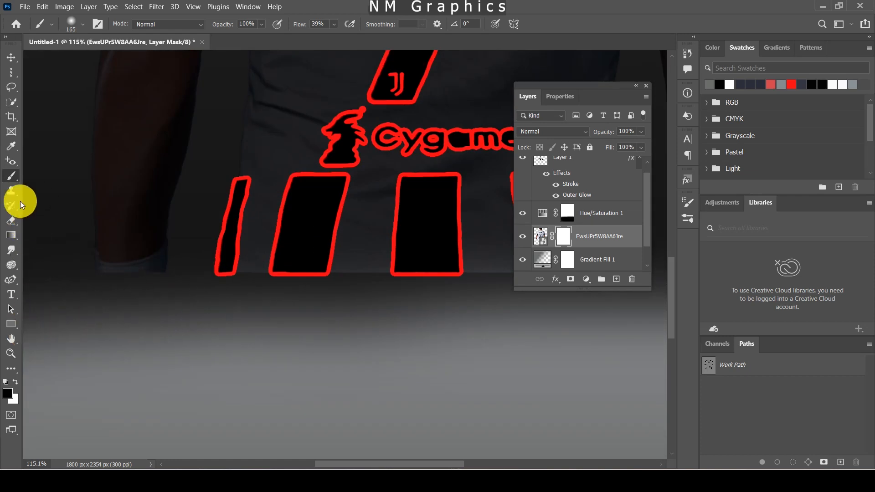
right_click(216, 322)
left_click(282, 394)
left_click_drag(178, 334, 146, 327)
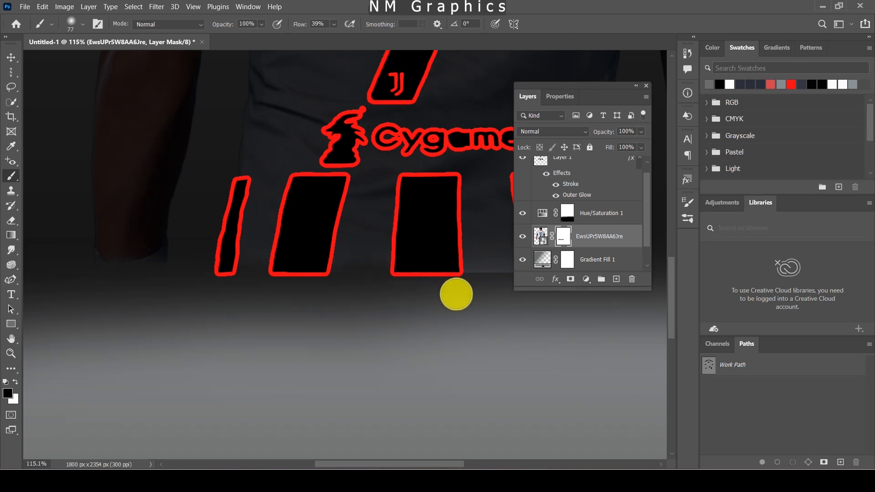
- Continue masking the photo's lower edge across the right side of the shirt and the right arm
left_click_drag(452, 463, 396, 462)
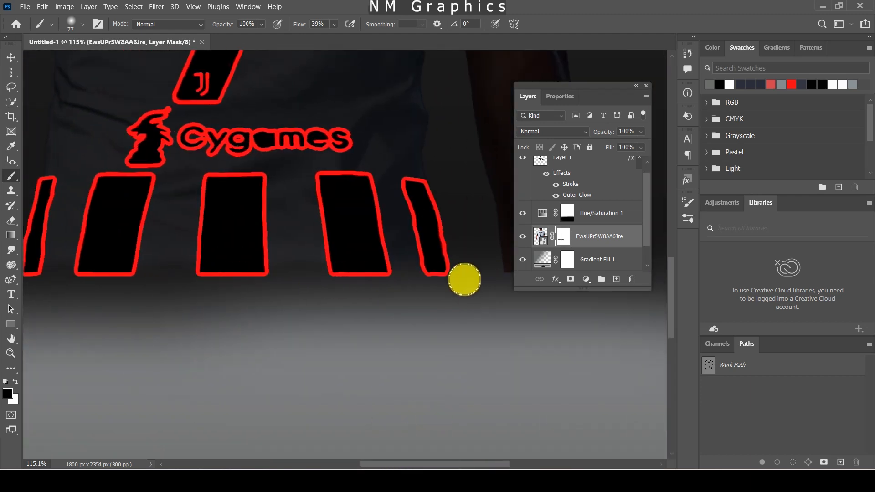
left_click_drag(469, 462, 492, 462)
left_click_drag(325, 283, 358, 279)
scroll(219, 211, "down", 5)
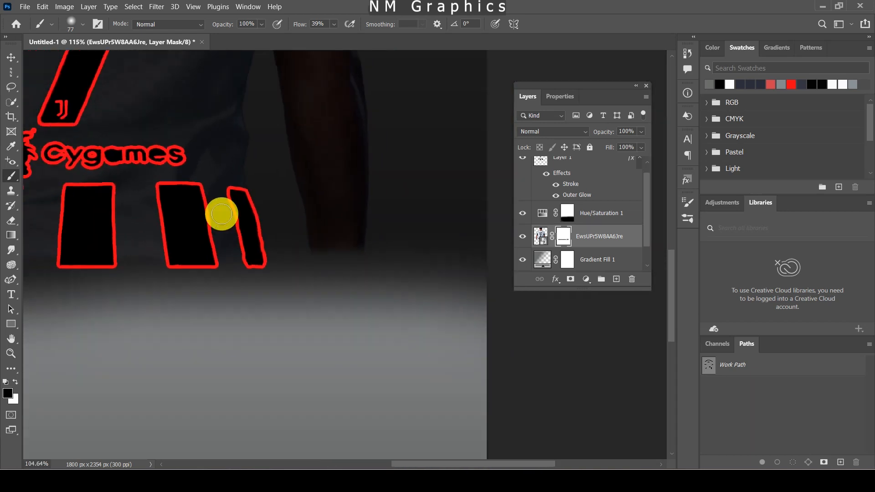
left_click_drag(451, 462, 413, 462)
mouse_move(672, 311)
left_mouse_down()
mouse_move(672, 276)
mouse_move(670, 307)
left_mouse_up()
scroll(366, 322, "down", 2)
scroll(584, 184, "up", 1)
left_click(582, 174)
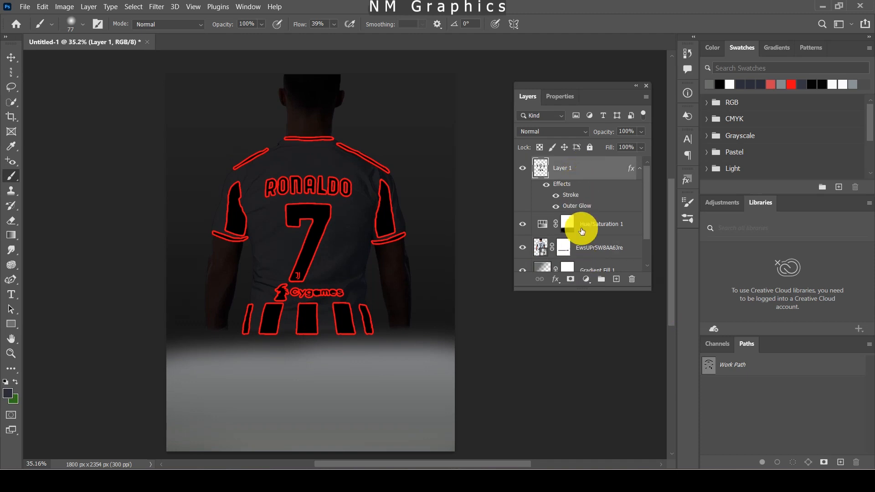
left_click(24, 7)
left_click(45, 230)
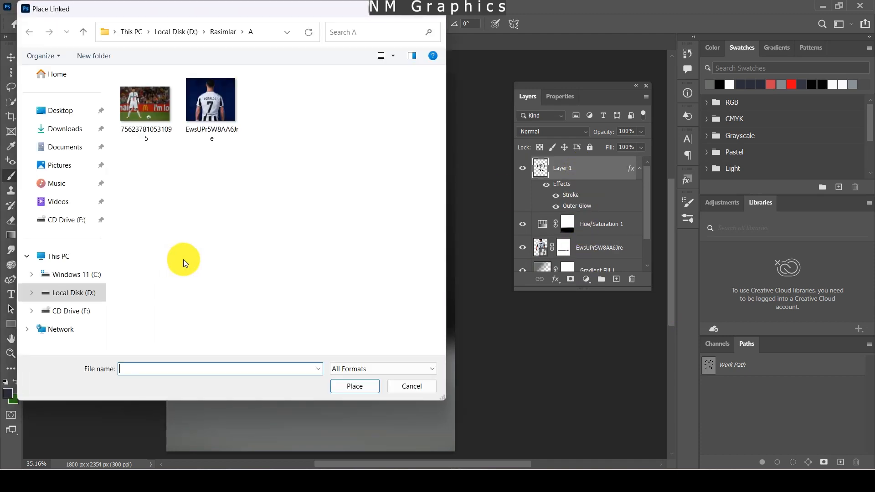
left_click(145, 104)
left_click(354, 387)
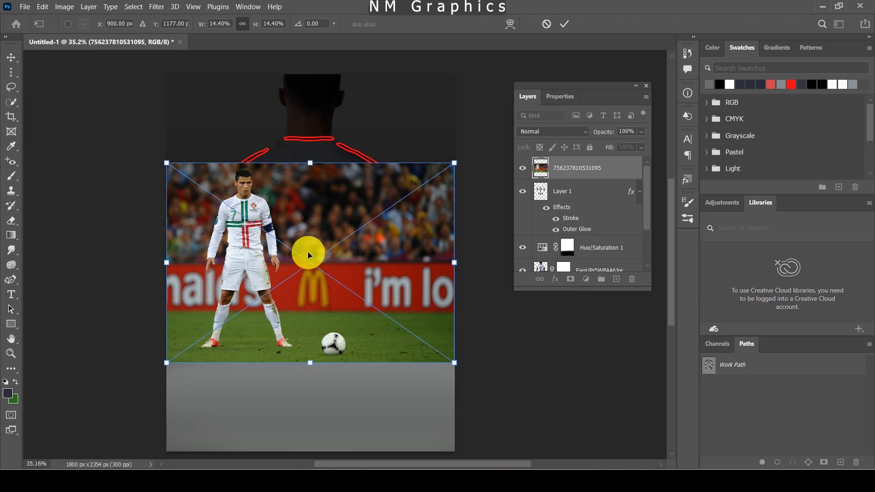
key("Return")
left_click(145, 6)
left_click(146, 119)
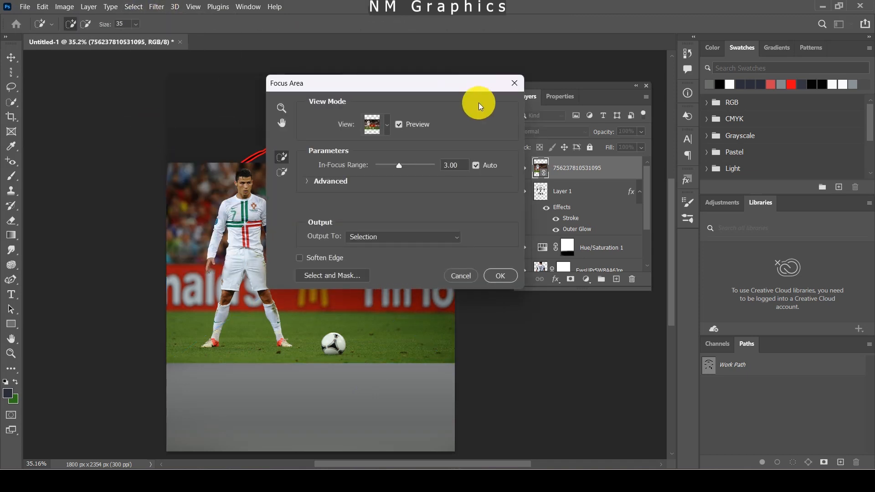
key("Escape")
- Select the player and the football in the placed photo, adding the ball with the Quick Selection tool
key("w")
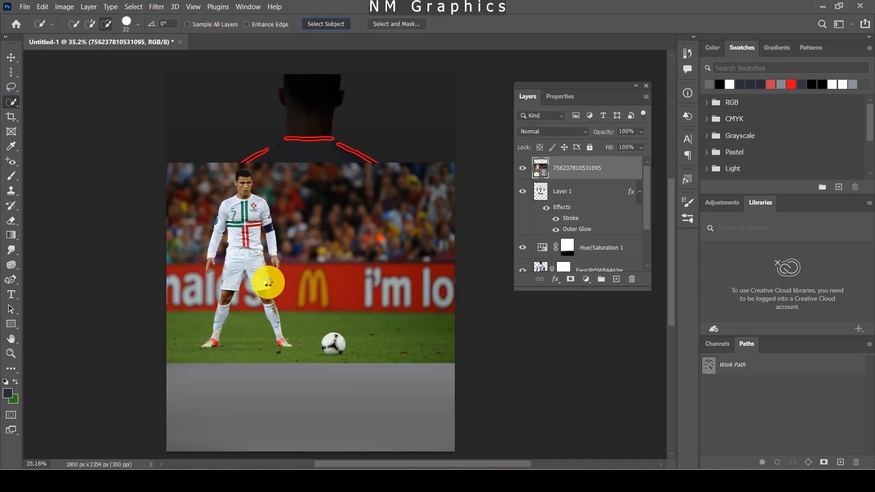
left_click(89, 24)
scroll(335, 345, "up", 1)
scroll(339, 349, "up", 4)
mouse_move(324, 336)
left_mouse_down()
mouse_move(307, 353)
mouse_move(318, 323)
mouse_move(310, 331)
mouse_move(337, 360)
left_mouse_up()
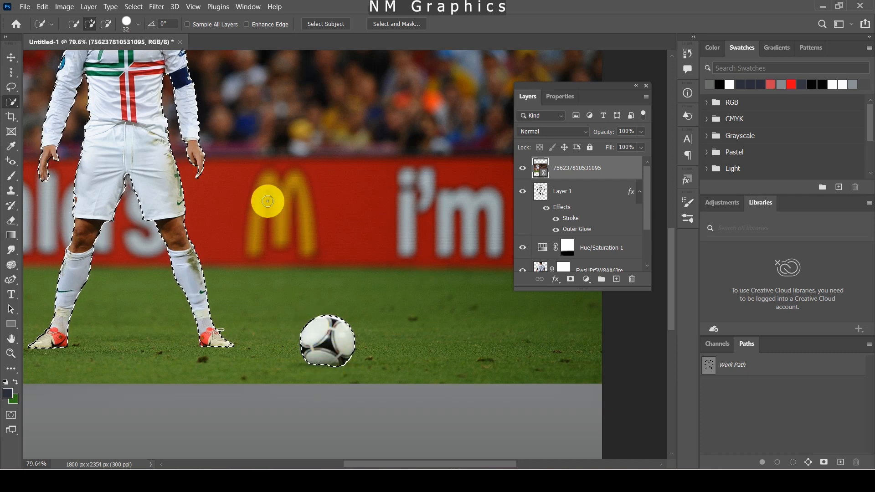
- Mask the photo layer to the selected player and ball, and convert the layer to a smart object
left_click(570, 279)
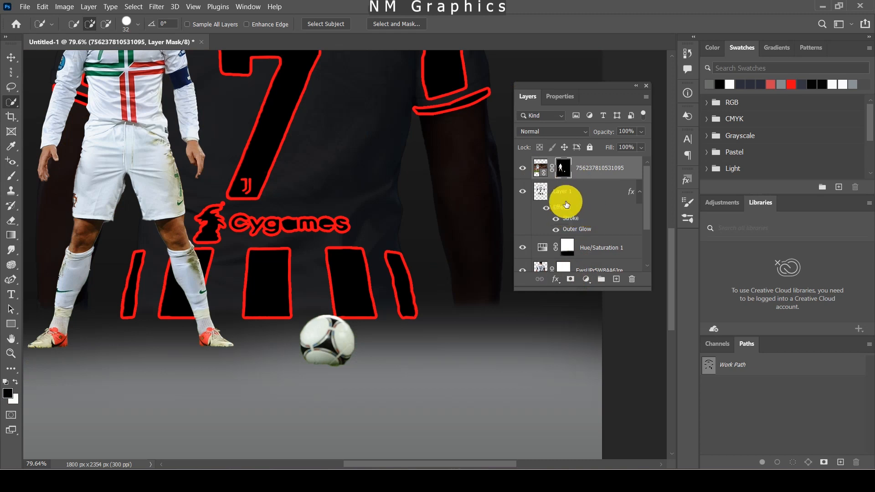
right_click(575, 169)
left_click(627, 129)
- Scale down the player-and-ball cutout and position it on the grey floor in front of the shirt's lower left part
scroll(274, 256, "down", 1)
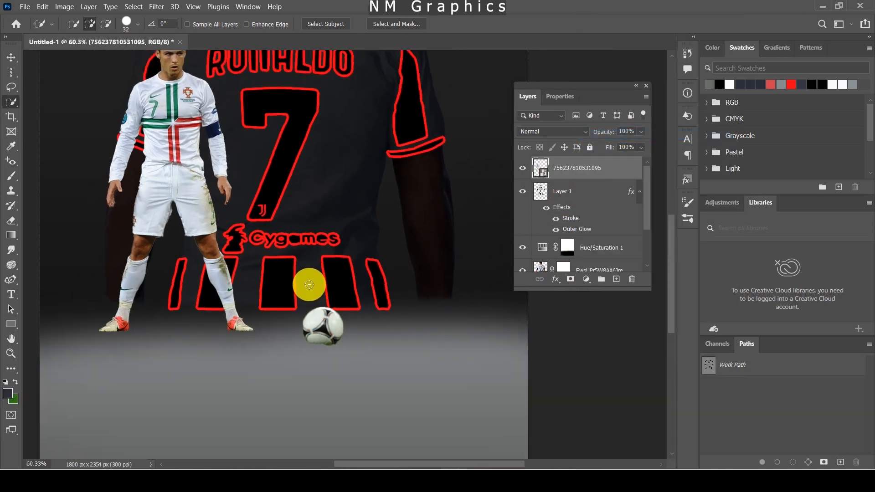
scroll(309, 284, "down", 2)
left_click(11, 57)
left_click_drag(238, 108, 238, 172)
left_click_drag(223, 203, 239, 299)
left_click_drag(281, 334, 278, 316)
left_click_drag(252, 250, 252, 239)
left_click_drag(265, 280, 264, 280)
mouse_move(294, 351)
left_mouse_down()
mouse_move(330, 351)
mouse_move(333, 331)
mouse_move(325, 344)
mouse_move(293, 351)
left_mouse_up()
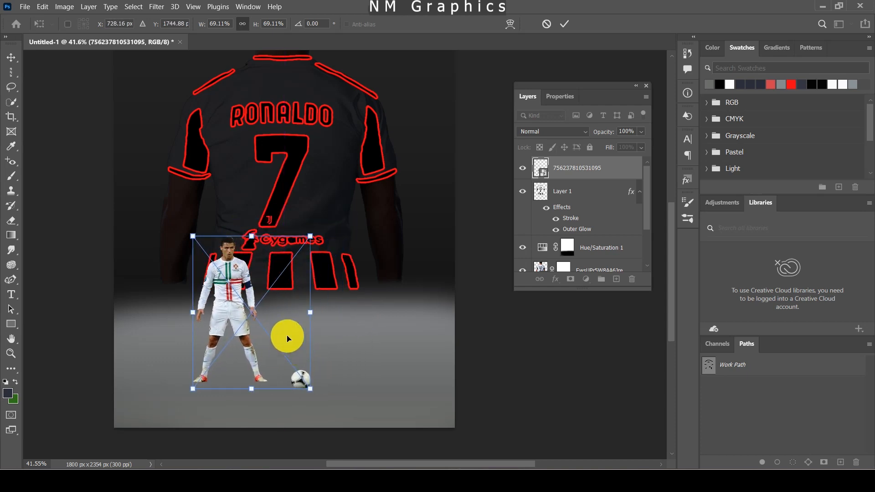
left_click_drag(252, 231, 253, 228)
left_click_drag(260, 264, 263, 283)
right_click(264, 283)
- Turn the player-and-ball layer into a black silhouette with a Color Overlay effect, keeping its Stroke effect off
left_click(540, 168)
right_click(541, 169)
left_click(570, 175)
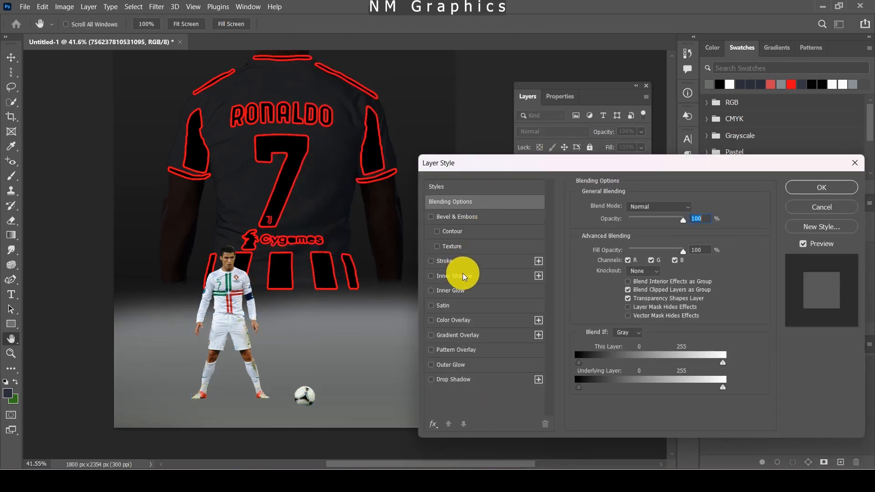
left_click(456, 266)
left_click(432, 276)
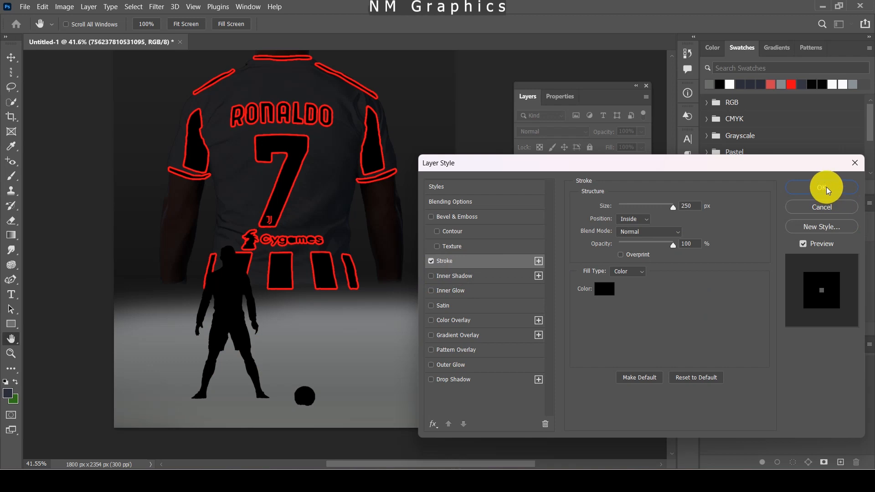
left_click(454, 320)
left_click(431, 261)
left_click(819, 197)
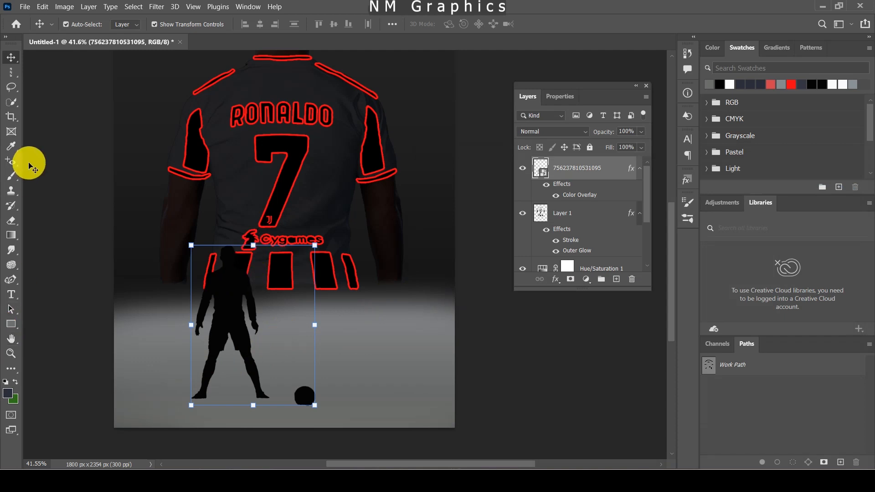
- Add a new layer above the silhouette and prepare a flattened soft round brush of 848 px
left_click(9, 180)
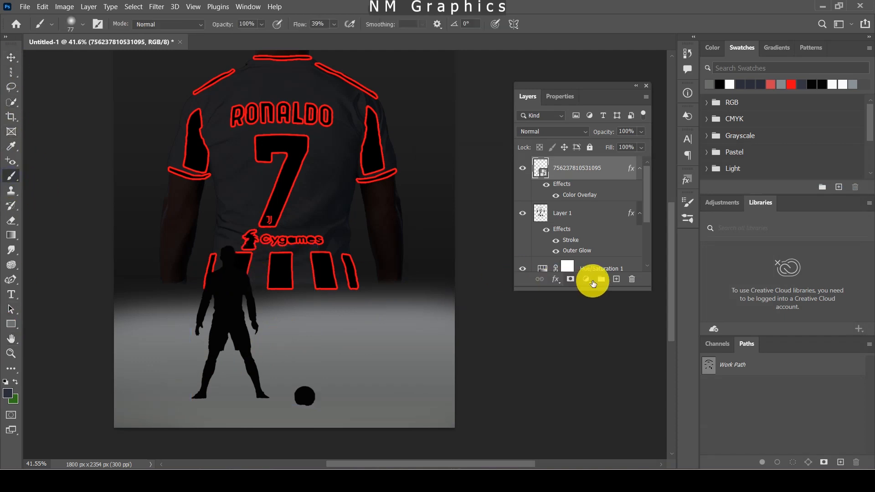
left_click(617, 279)
left_click(71, 24)
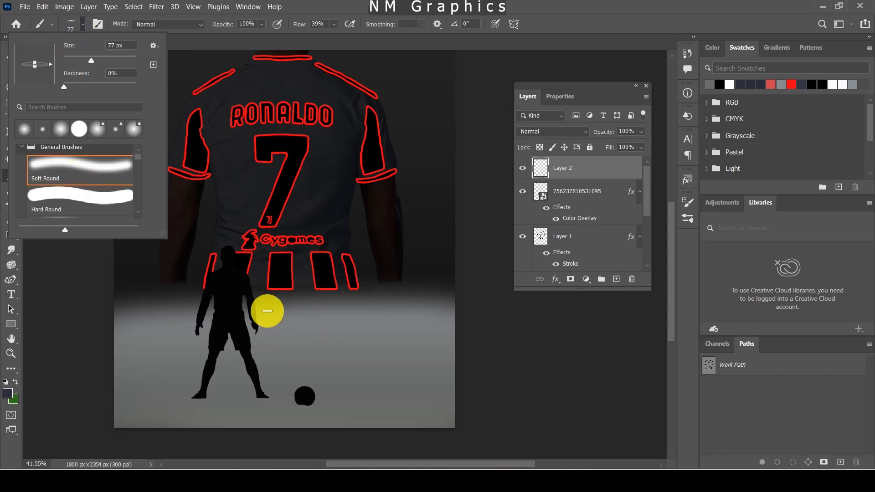
left_click_drag(295, 342, 340, 360)
left_click_drag(240, 394, 358, 404)
mouse_move(241, 397)
left_mouse_down()
mouse_move(201, 397)
mouse_move(229, 397)
left_mouse_up()
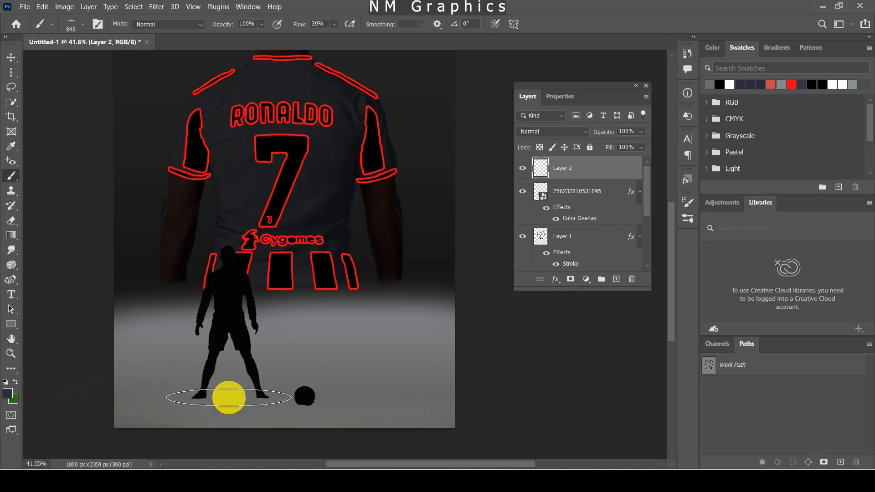
key("ctrl+z")
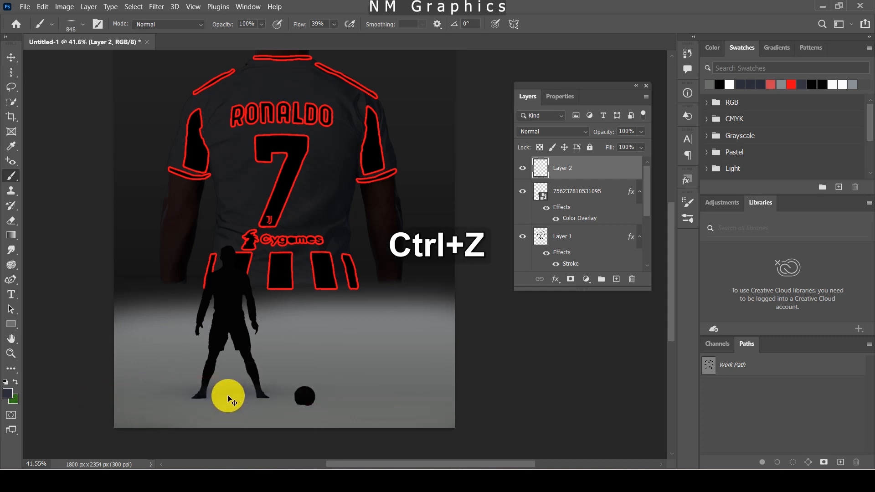
- Paint a soft flat shadow beneath the player's feet using foreground colour 040404 and 100% flow
left_click(8, 394)
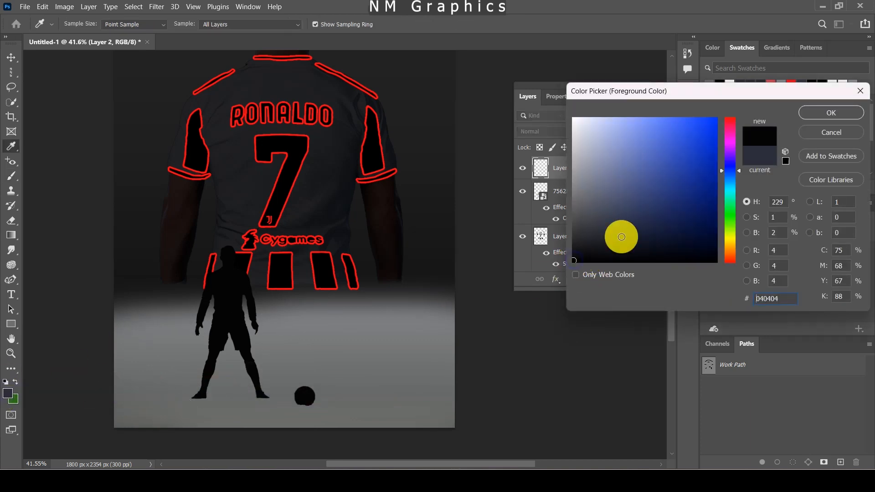
key("Return")
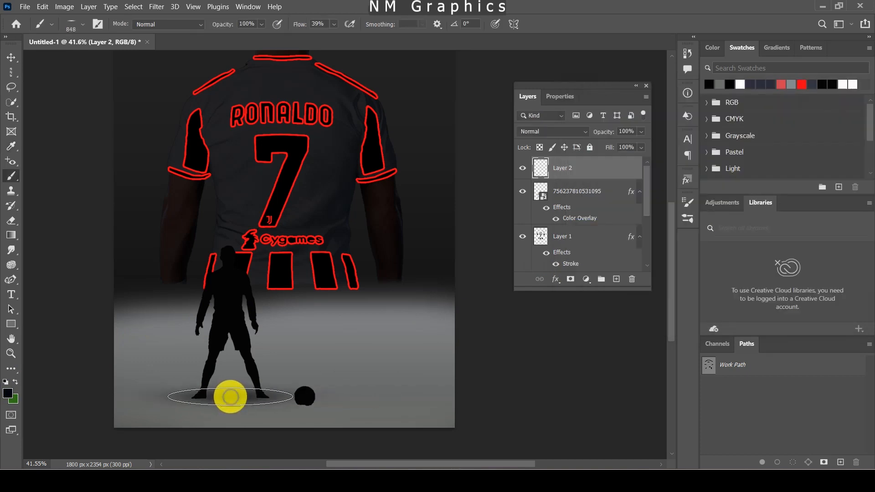
left_click_drag(303, 25, 342, 27)
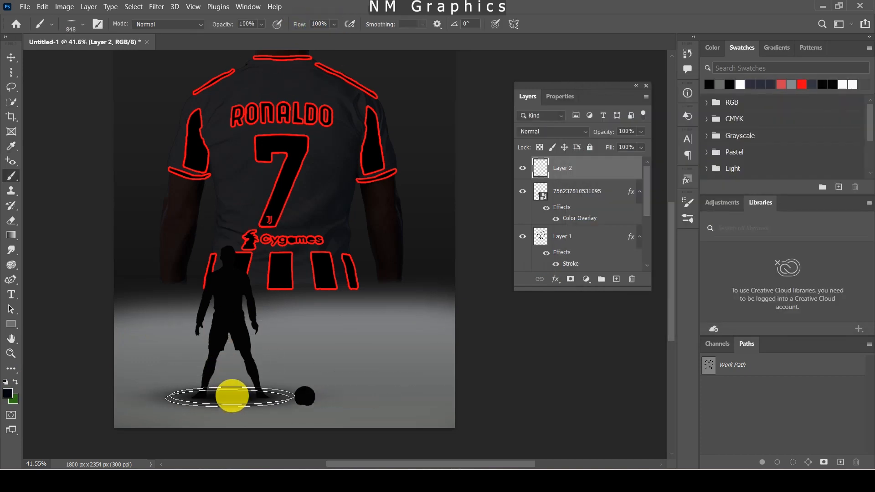
key("ctrl+z")
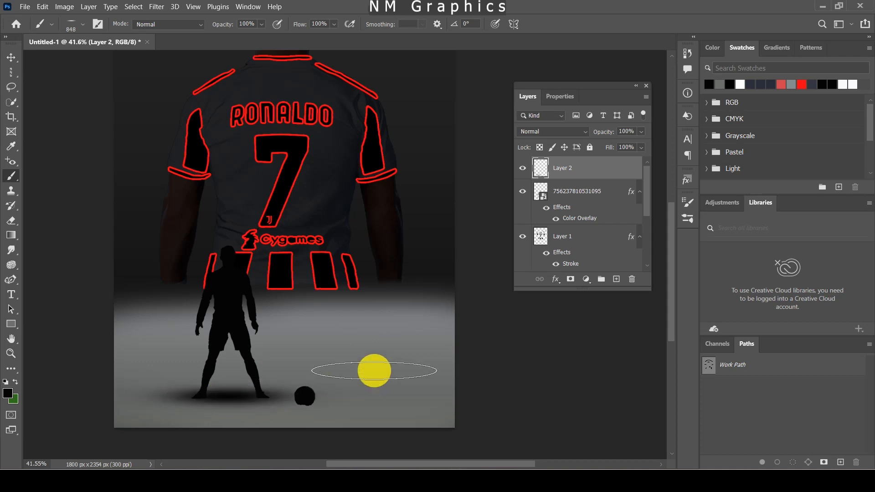
key("ctrl+z")
left_click(230, 400)
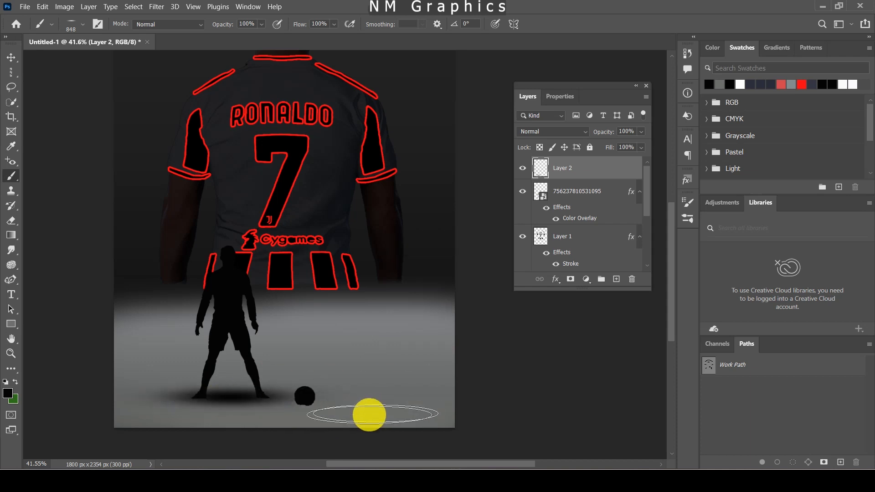
- Paint a smaller soft shadow under the football with the brush reduced to 332 px
right_click(311, 404, "alt")
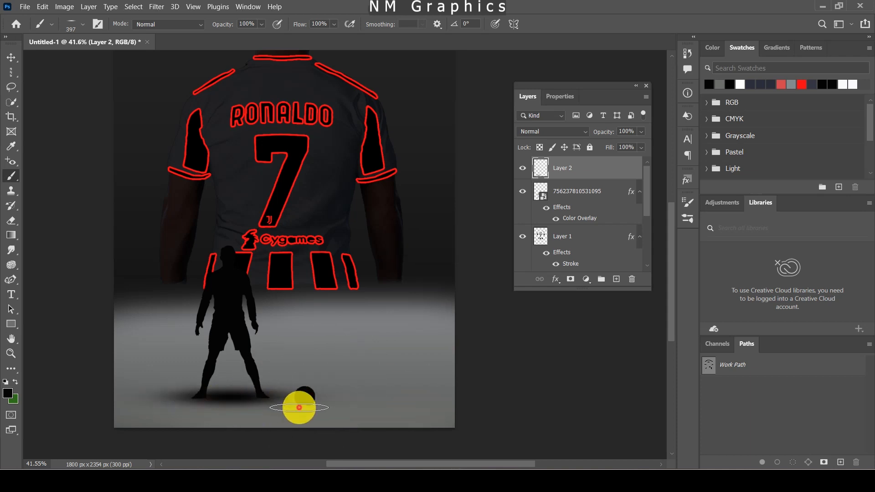
right_click(292, 405)
right_click(272, 404, "alt")
scroll(327, 364, "down", 4)
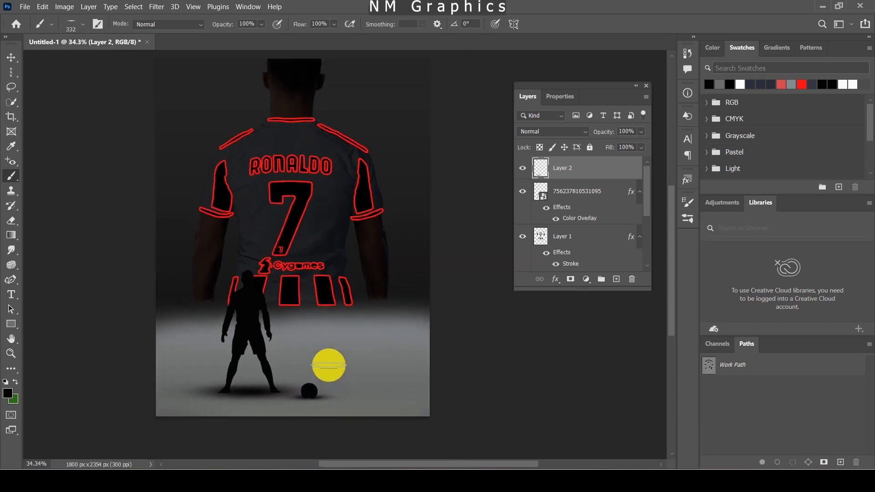
scroll(328, 362, "up", 1)
scroll(329, 362, "down", 1)
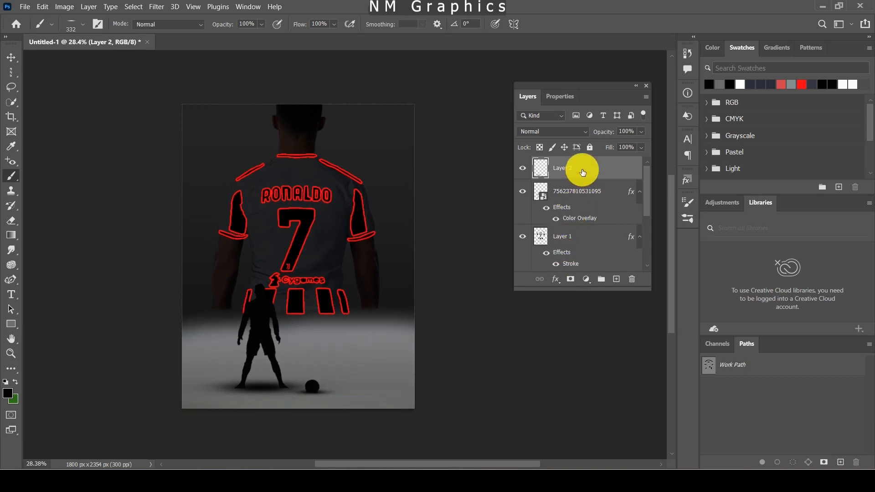
- Switch to the Move tool and deselect all layers
left_click(11, 58)
left_click(471, 351)
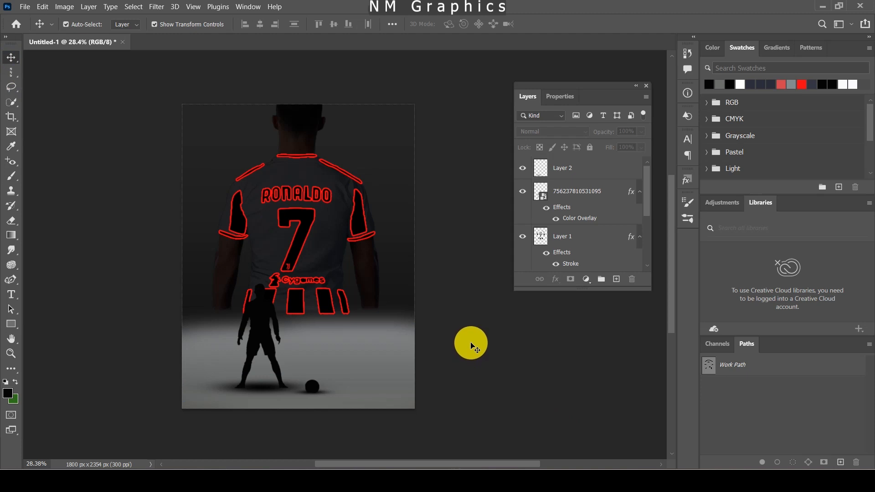
scroll(556, 210, "down", 1)
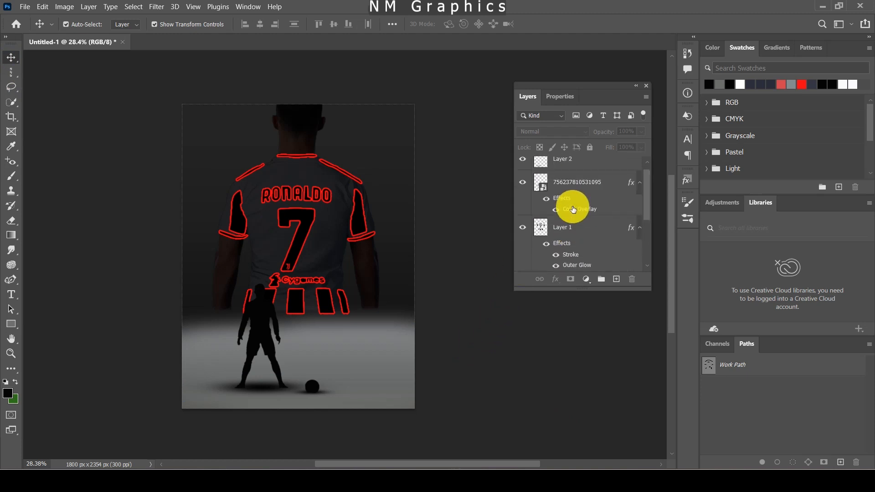